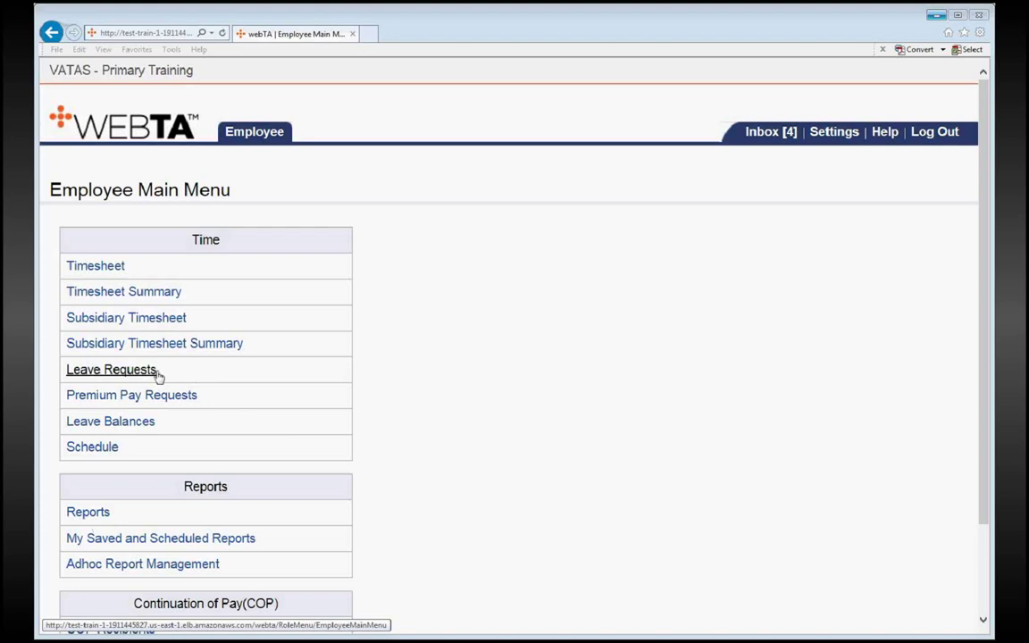
# Open the leave requests list and start a new leave request form.
pyautogui.click(103, 376)
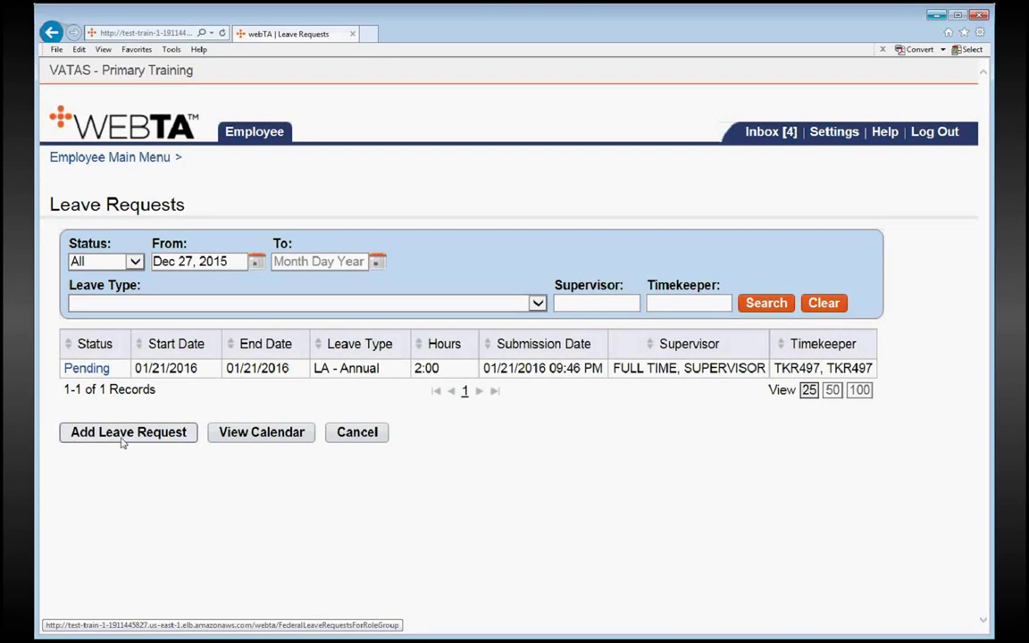
pyautogui.click(161, 434)
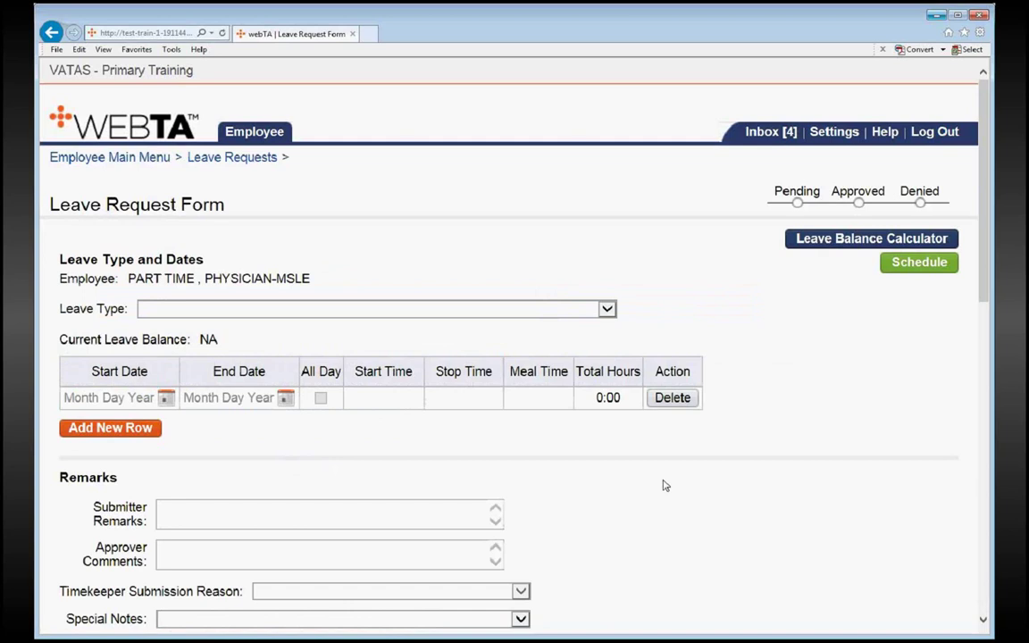
pyautogui.scroll(-2, 668, 486)
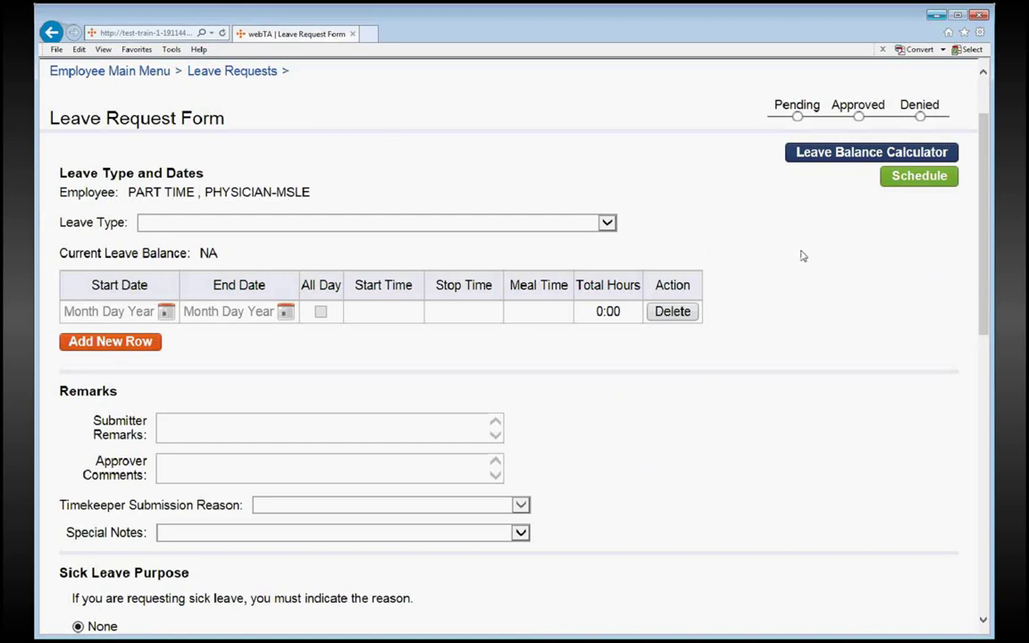
# Check the tour days and hours in the employee's 1:00pm-6:00pm permanent schedule, and return to the leave request form.
pyautogui.click(926, 177)
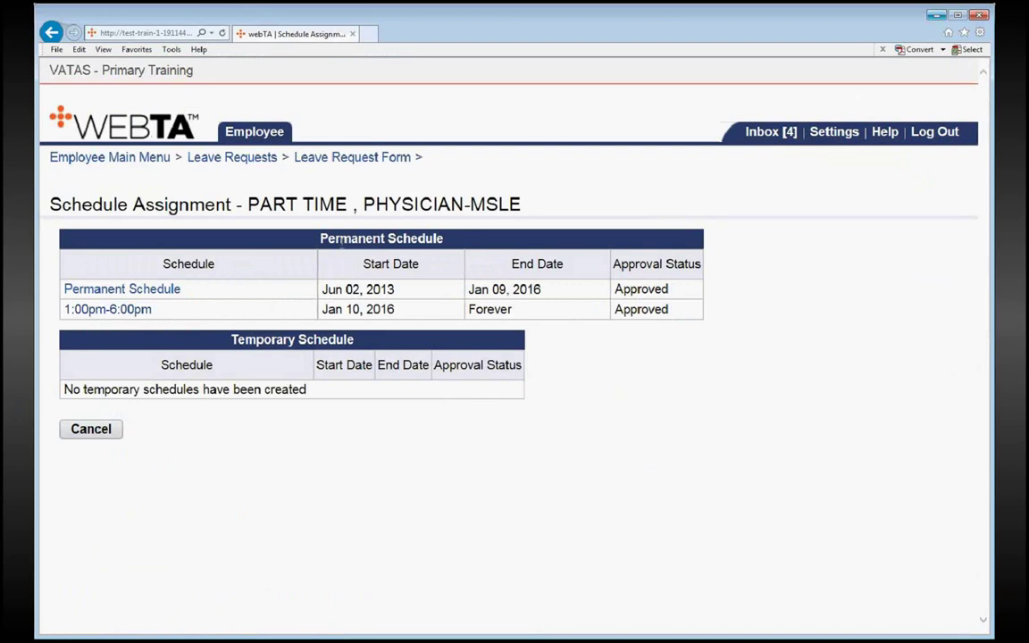
pyautogui.click(79, 310)
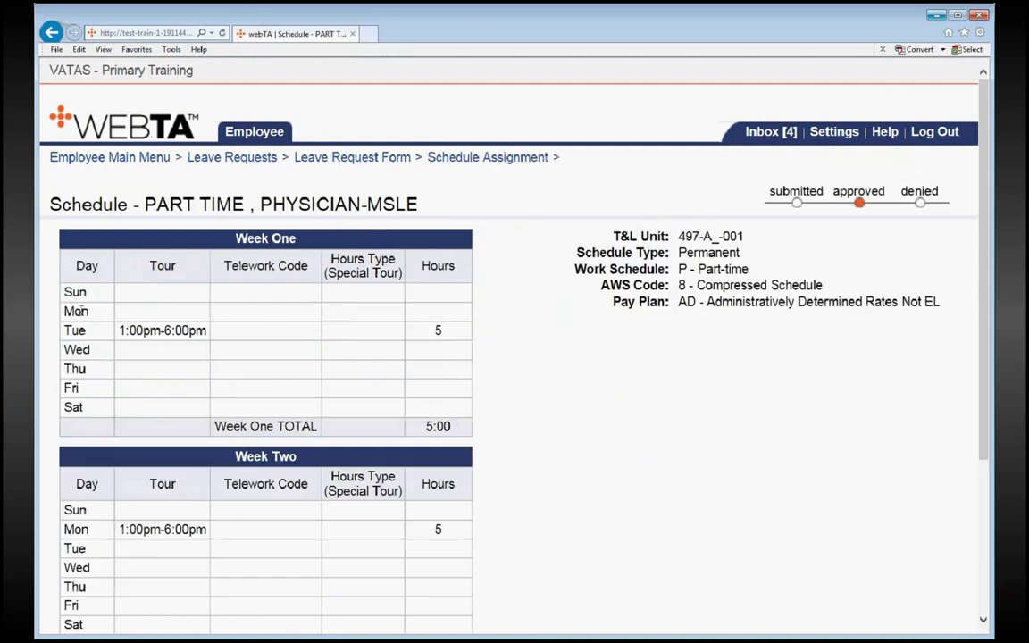
pyautogui.moveTo(143, 329)
pyautogui.moveTo(179, 532)
pyautogui.click(368, 166)
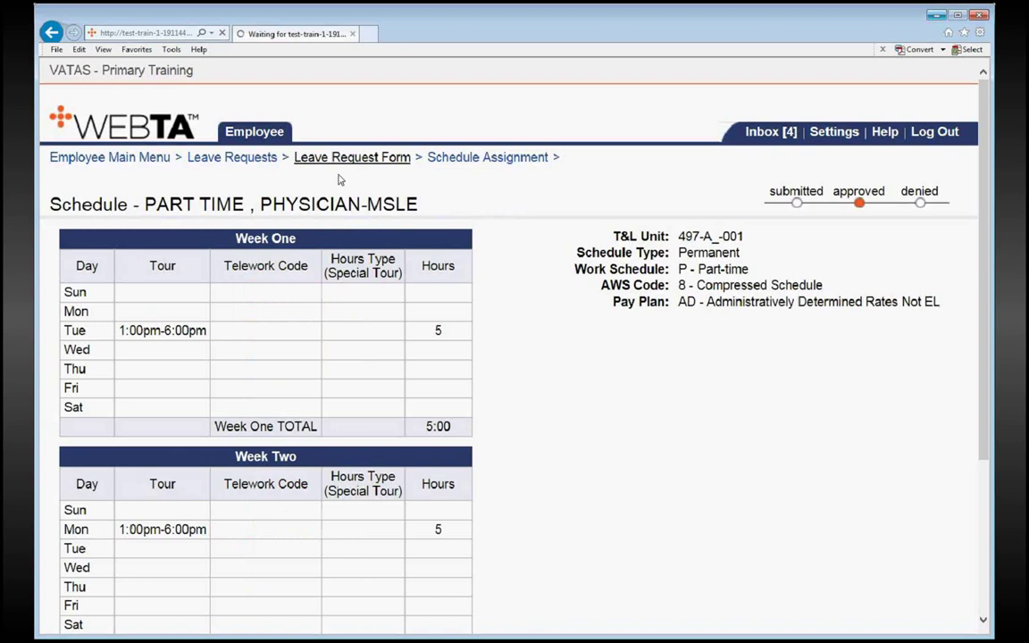
# Set the leave type to LA - Annual and both the start and end dates to February 23, 2016.
pyautogui.click(284, 309)
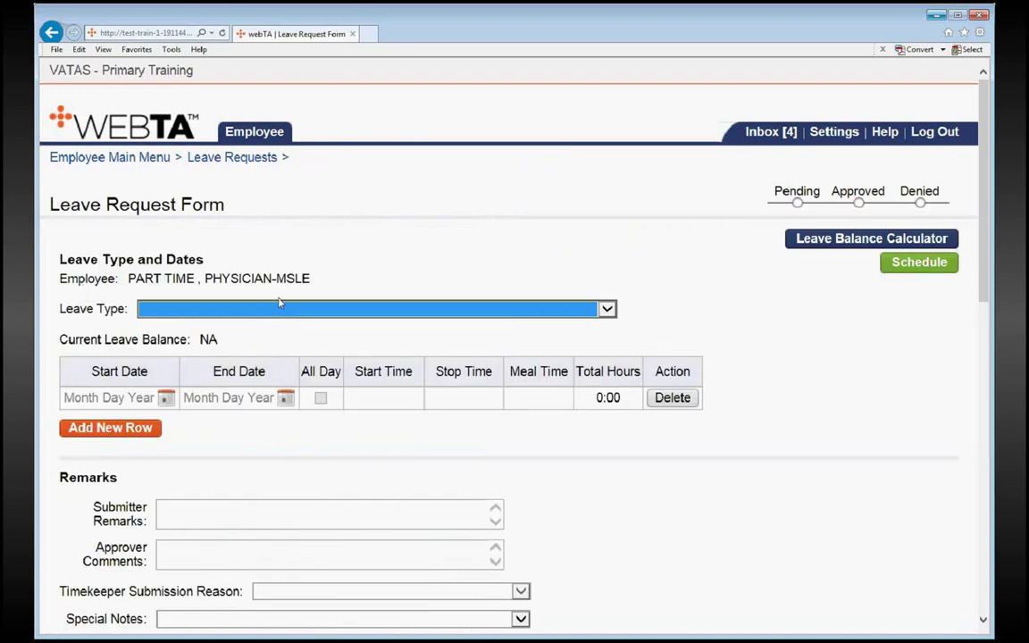
pyautogui.press('Down')
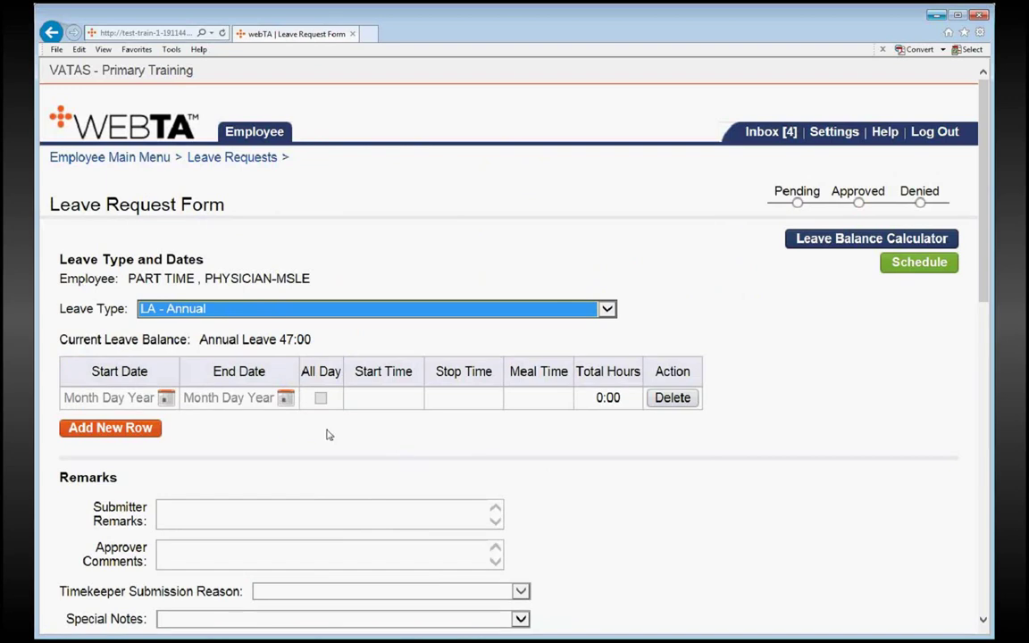
pyautogui.click(167, 401)
pyautogui.click(166, 399)
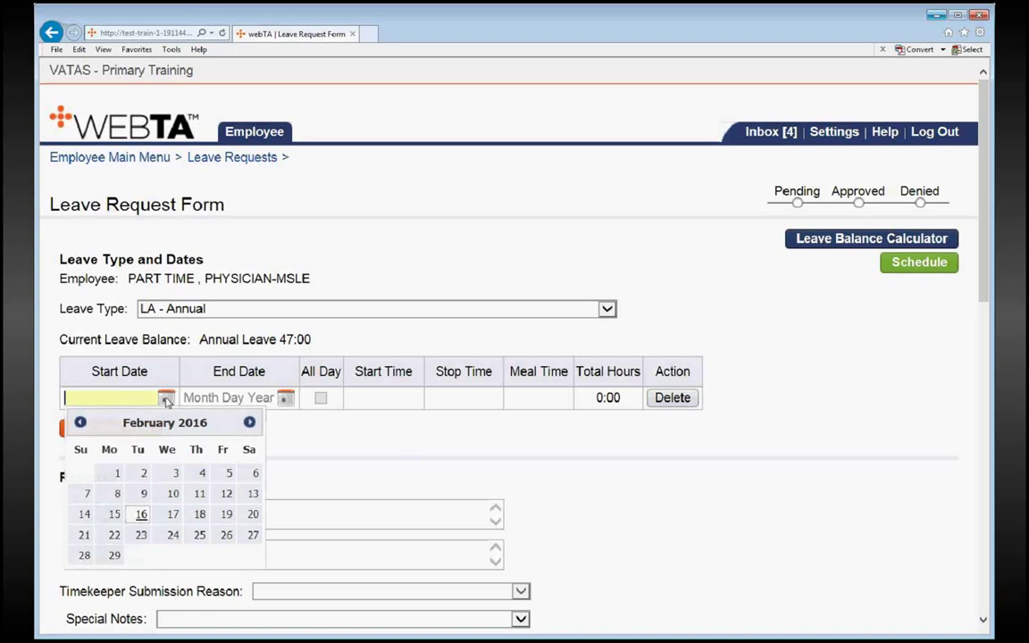
pyautogui.click(140, 538)
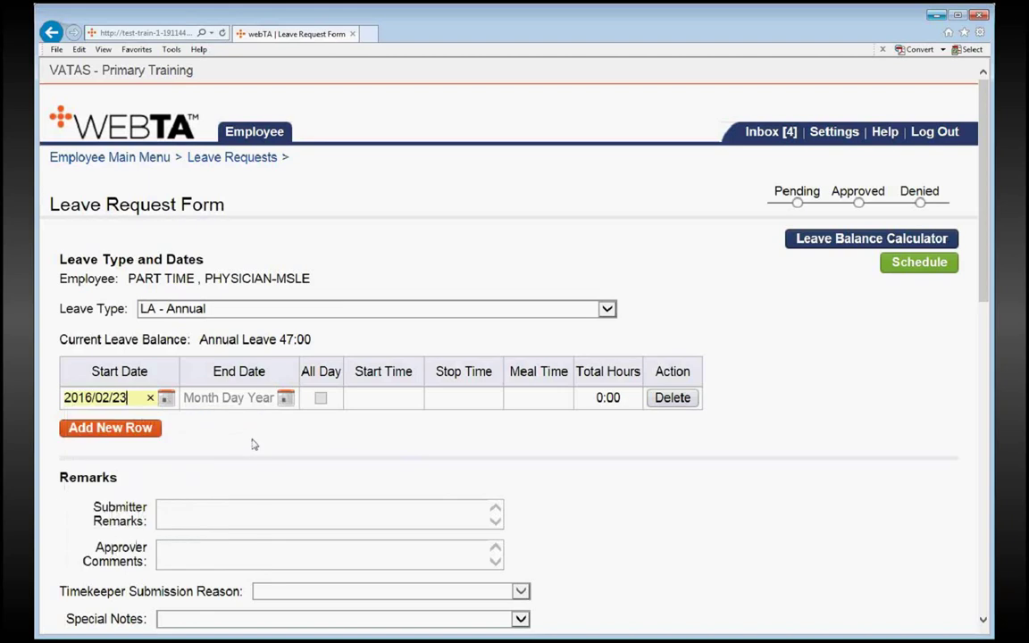
pyautogui.click(230, 397)
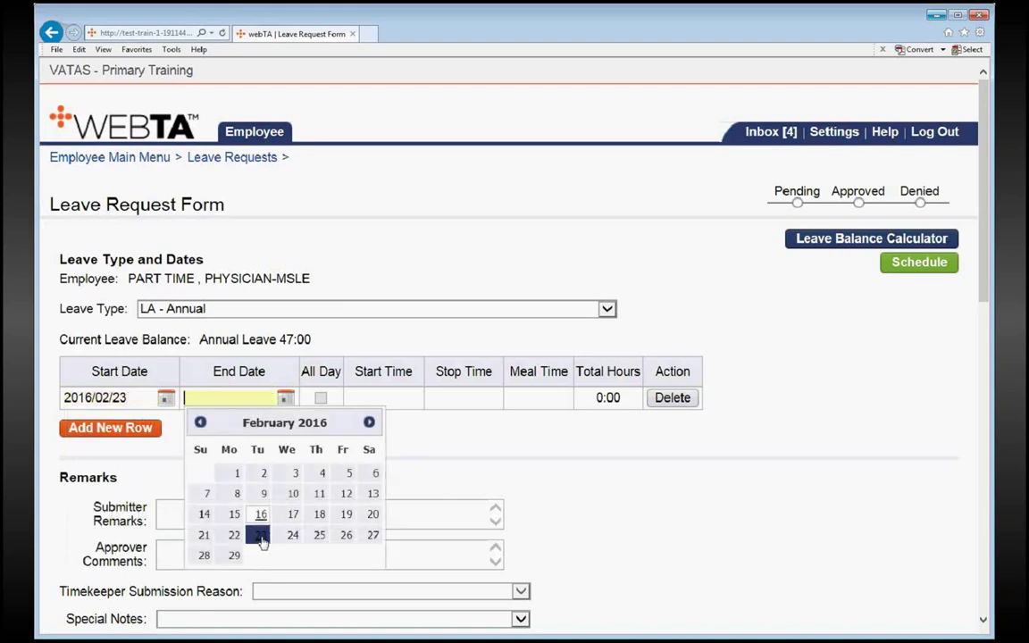
pyautogui.click(258, 537)
# Enter a start time of 1:00pm and a stop time of 6:00pm for the February 23 leave row.
pyautogui.click(374, 398)
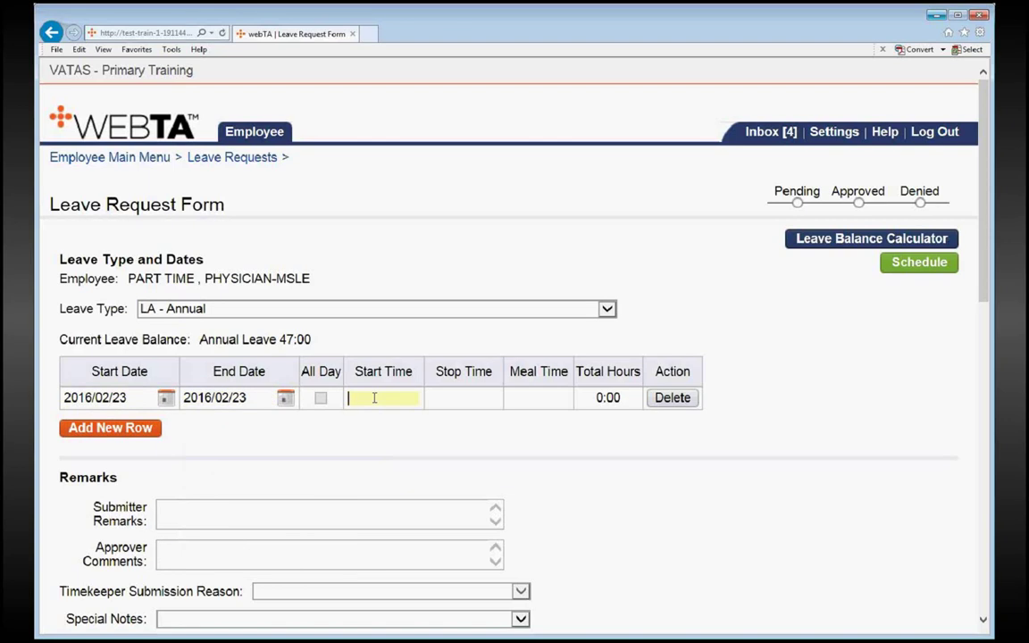
pyautogui.write('1:00pm')
pyautogui.press('Tab')
pyautogui.write('6:00pm')
pyautogui.press('Tab')
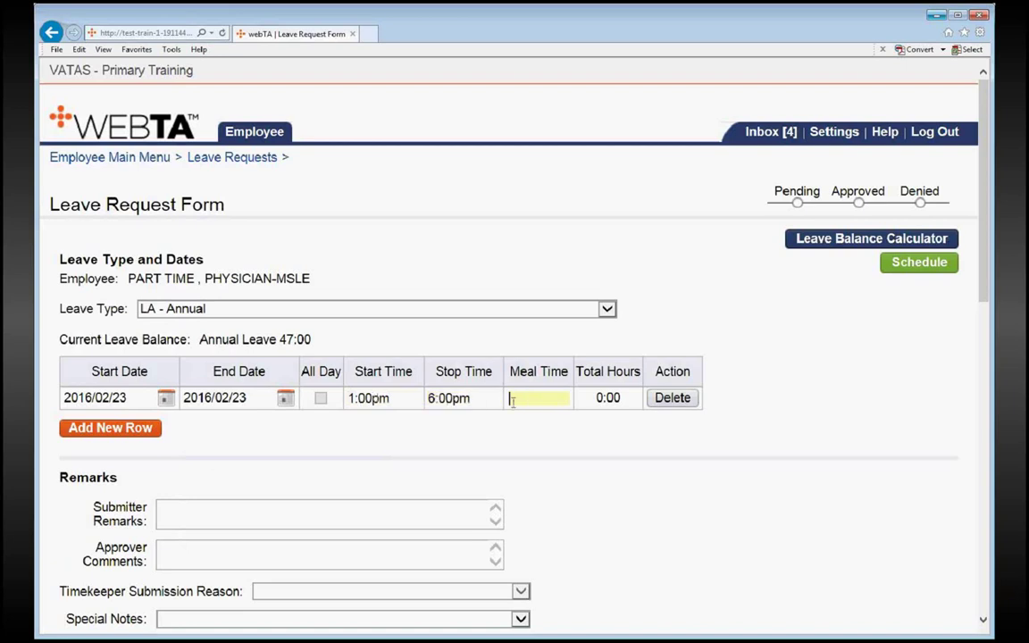
# Submit the February 23 annual leave request with the remarks left blank, and check its approval status.
pyautogui.scroll(-2, 606, 483)
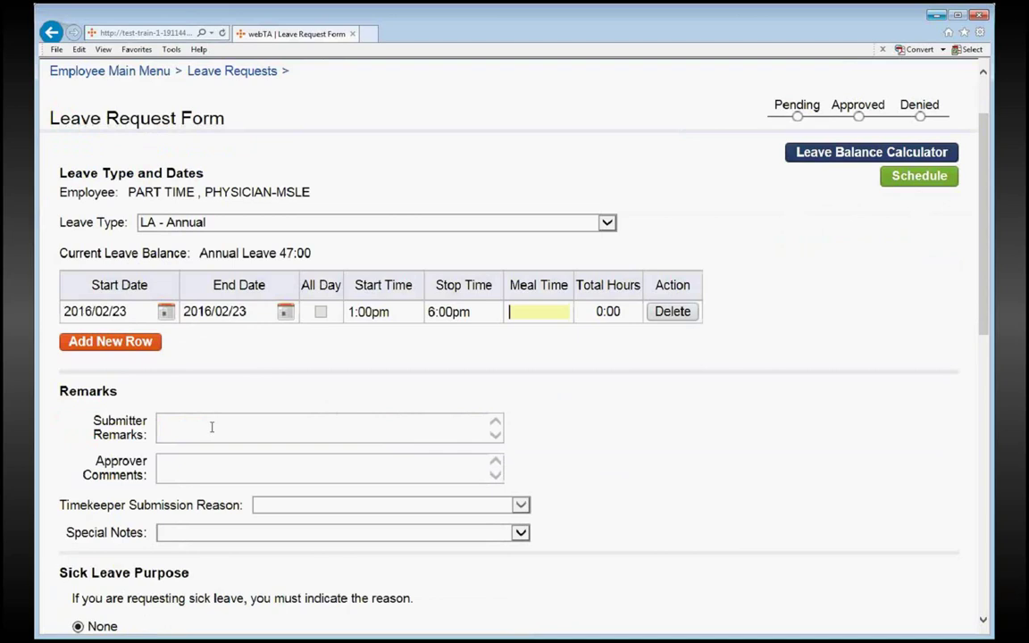
pyautogui.click(185, 424)
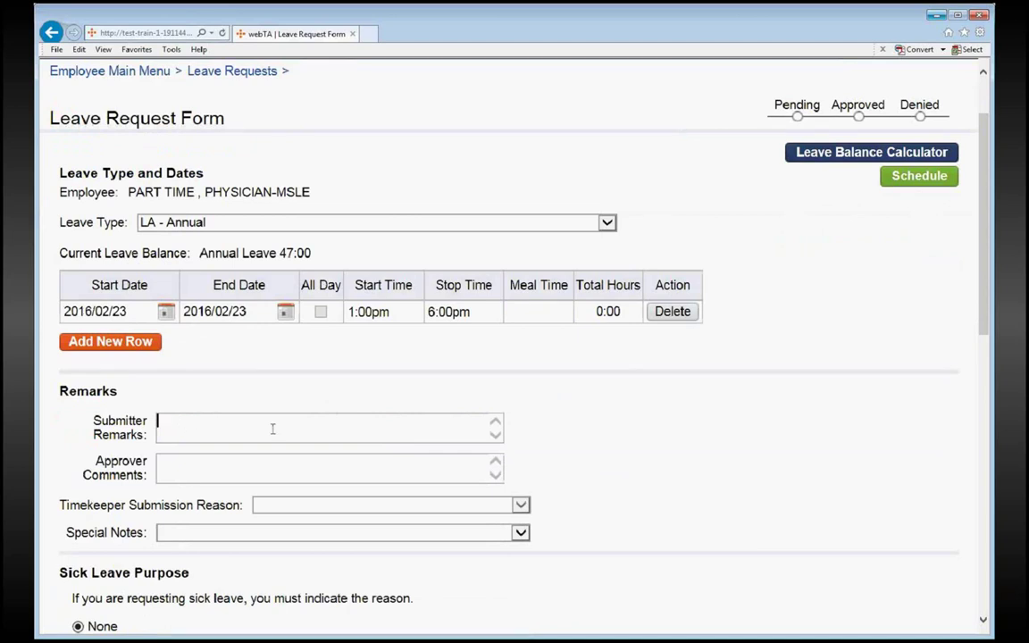
pyautogui.scroll(-2, 273, 429)
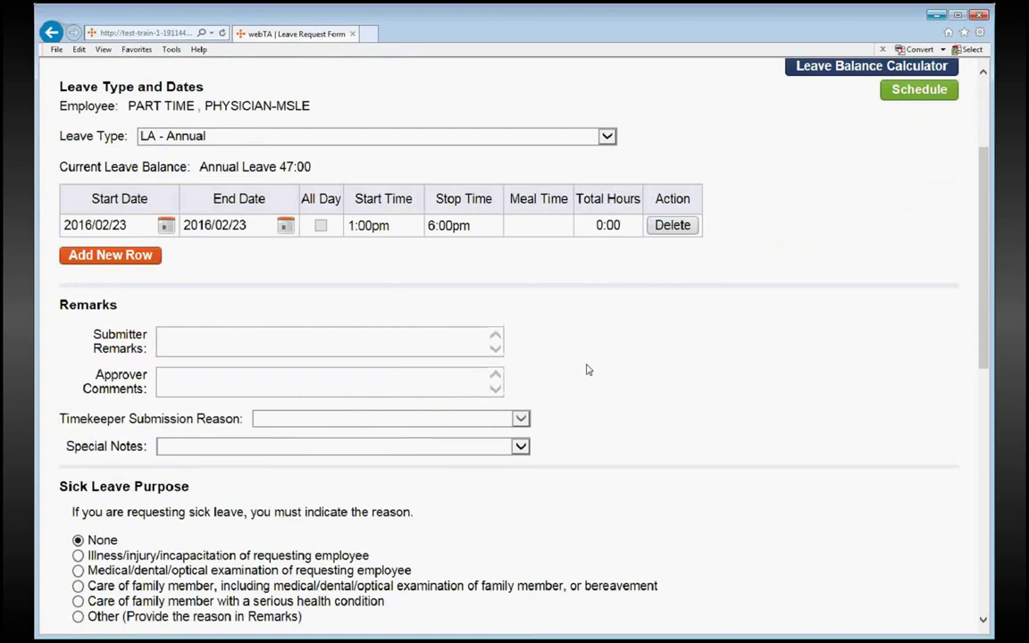
pyautogui.scroll(-1, 587, 369)
pyautogui.scroll(-2, 586, 369)
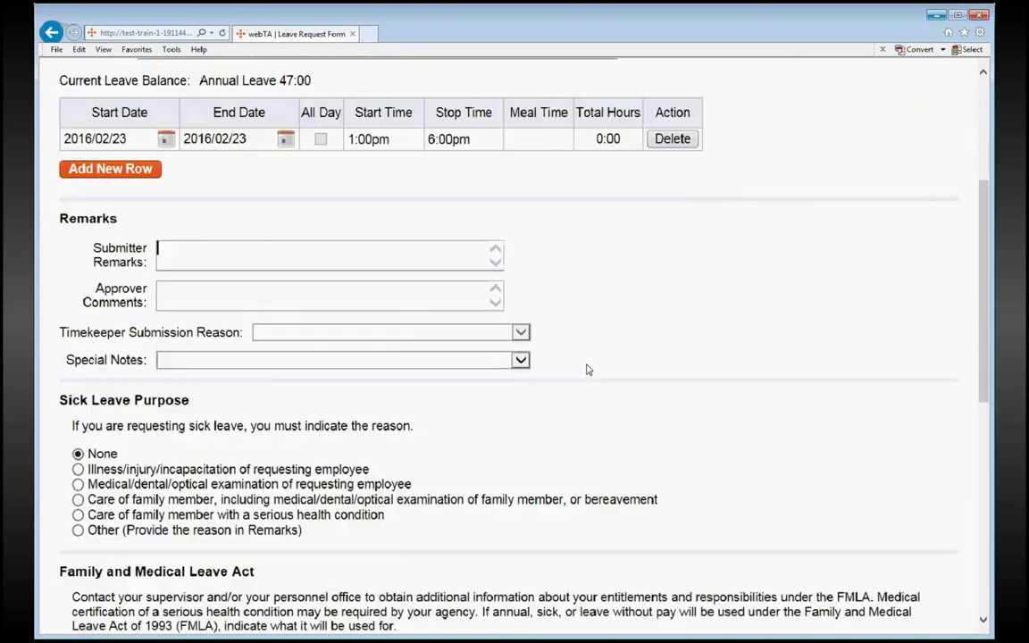
pyautogui.scroll(-4, 586, 369)
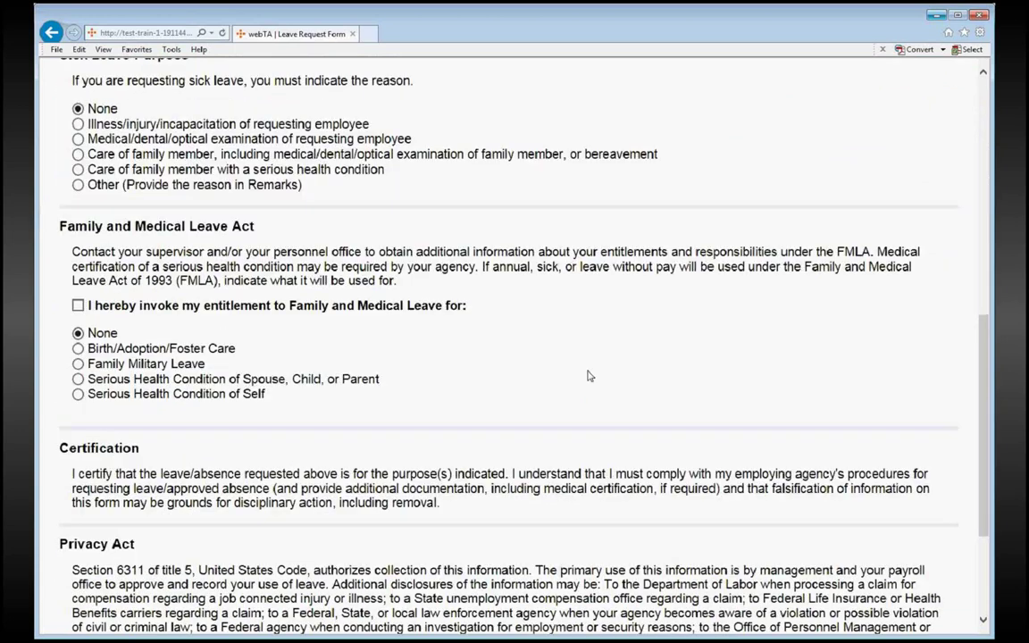
pyautogui.scroll(-3, 587, 376)
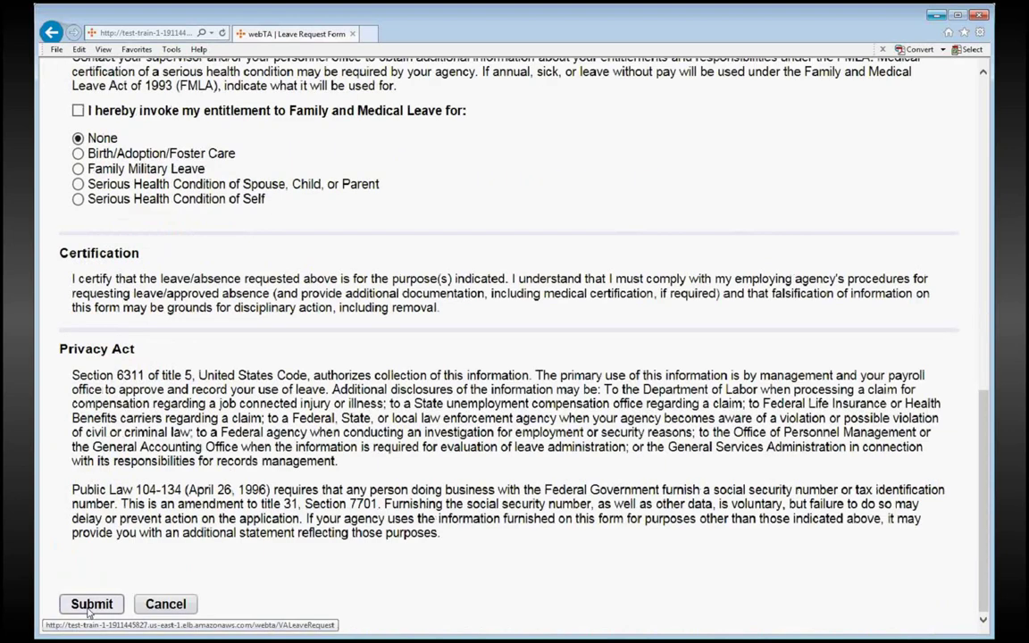
pyautogui.click(90, 606)
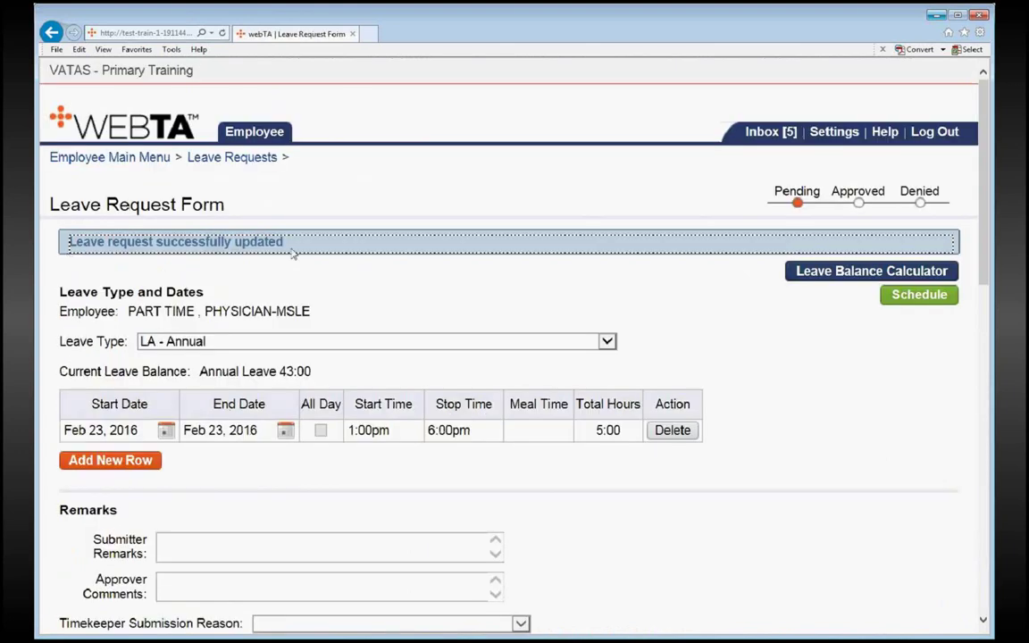
pyautogui.doubleClick(785, 194)
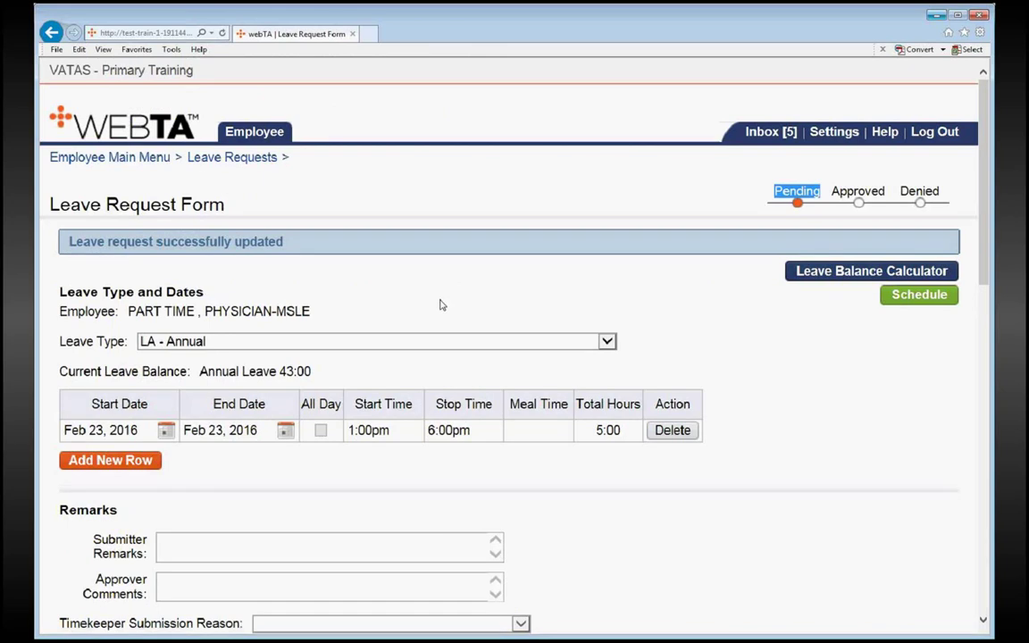
# Return to the leave requests list and start another leave request with leave type LA - Annual.
pyautogui.click(234, 158)
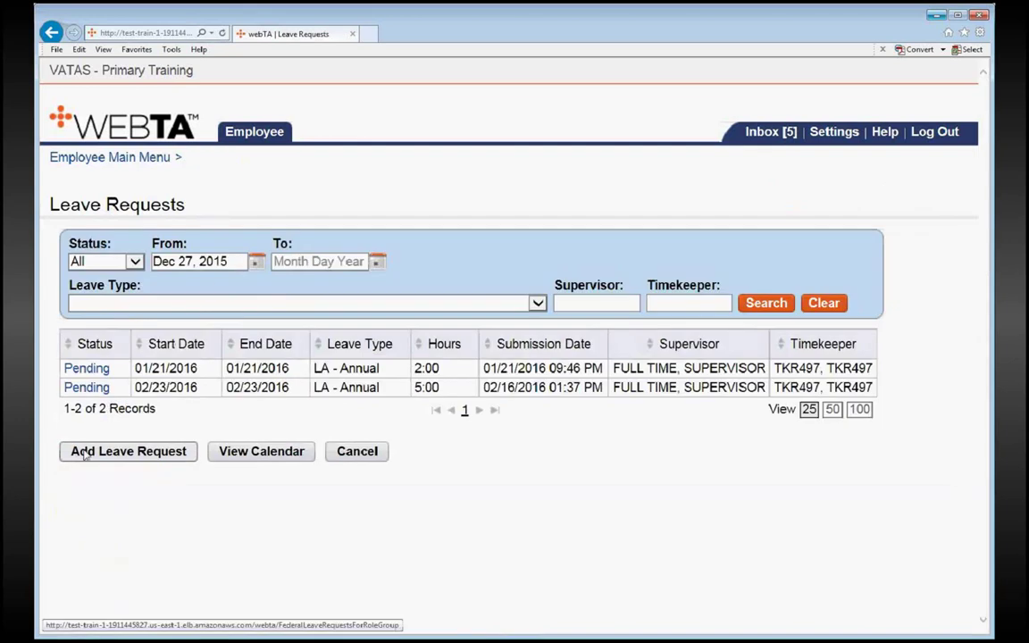
pyautogui.click(149, 458)
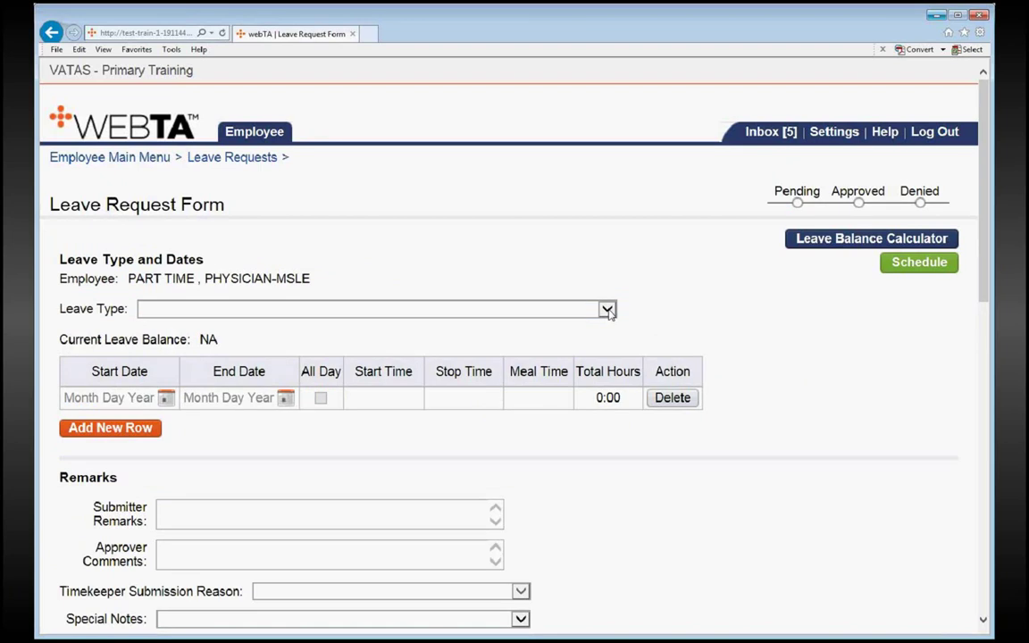
pyautogui.click(607, 310)
pyautogui.click(375, 323)
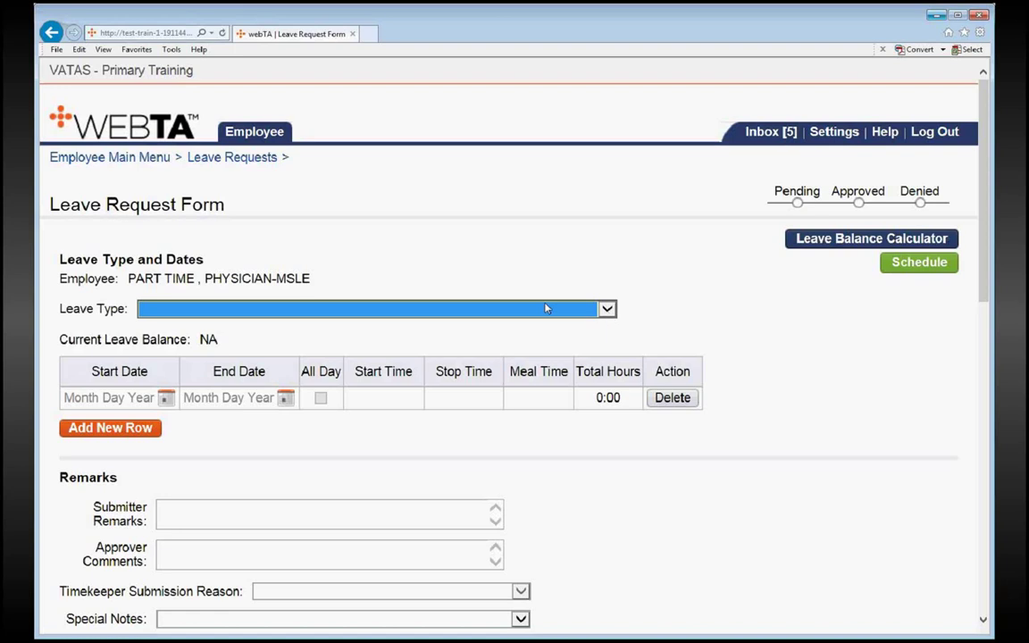
# Set the start and end dates of the first leave row to March 8, 2016.
pyautogui.click(167, 398)
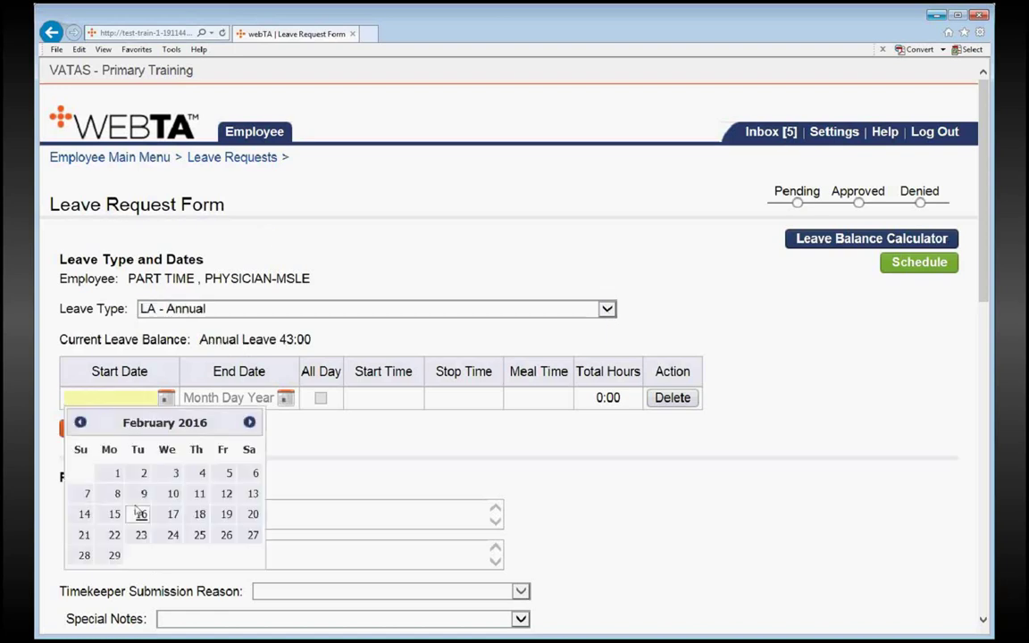
pyautogui.click(249, 424)
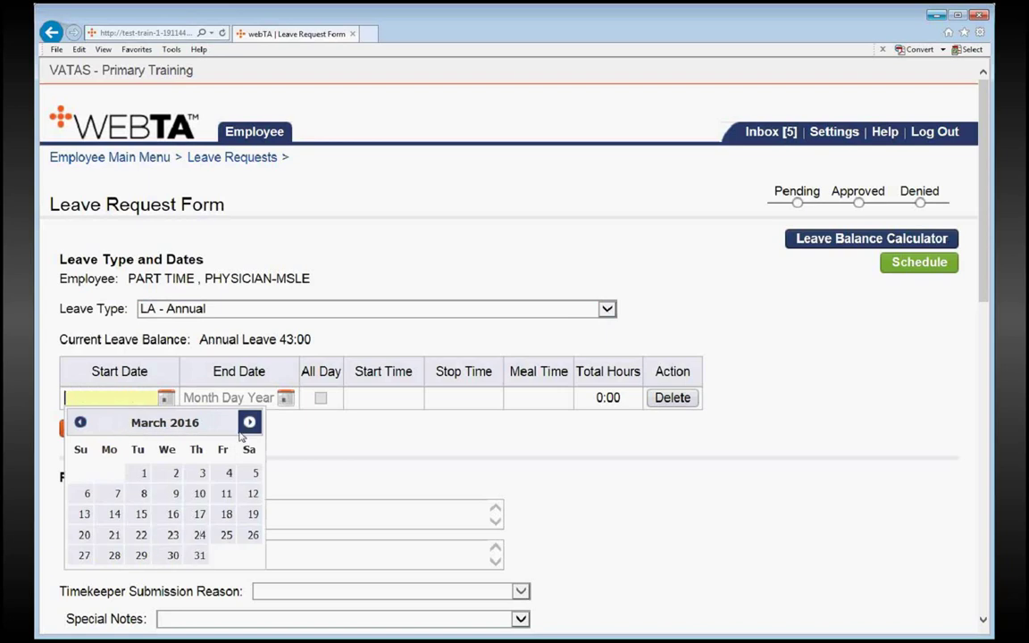
pyautogui.click(144, 497)
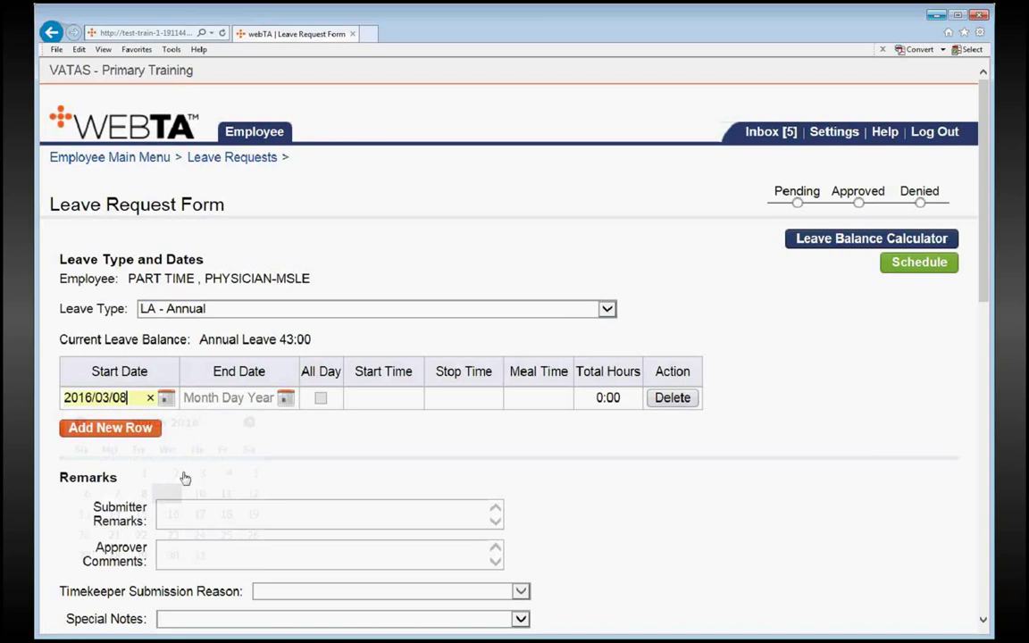
pyautogui.click(278, 398)
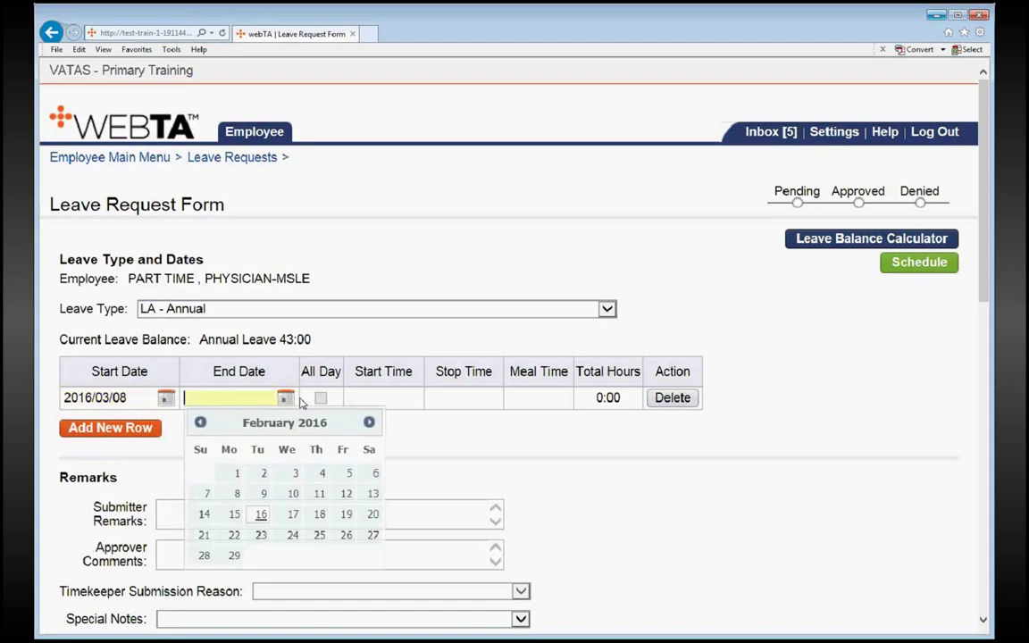
pyautogui.click(370, 423)
pyautogui.click(261, 493)
# Enter a start time of 1:00pm and a stop time of 6:00pm for the March 8 leave row.
pyautogui.click(366, 397)
pyautogui.write('1:00')
pyautogui.write('p')
pyautogui.press('Tab')
pyautogui.write('6')
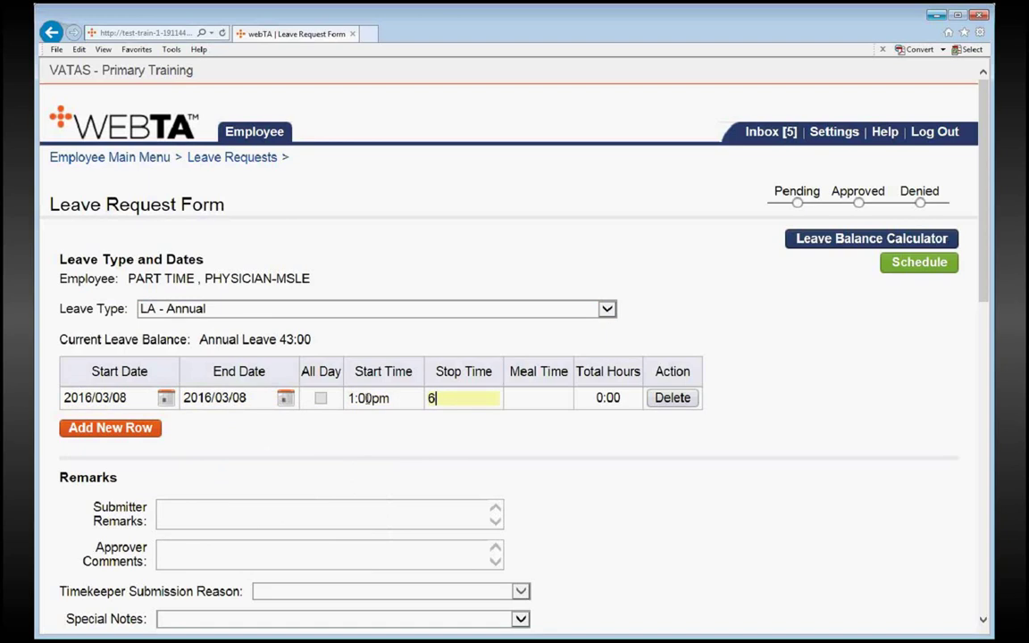
pyautogui.write(':00p')
pyautogui.press('Tab')
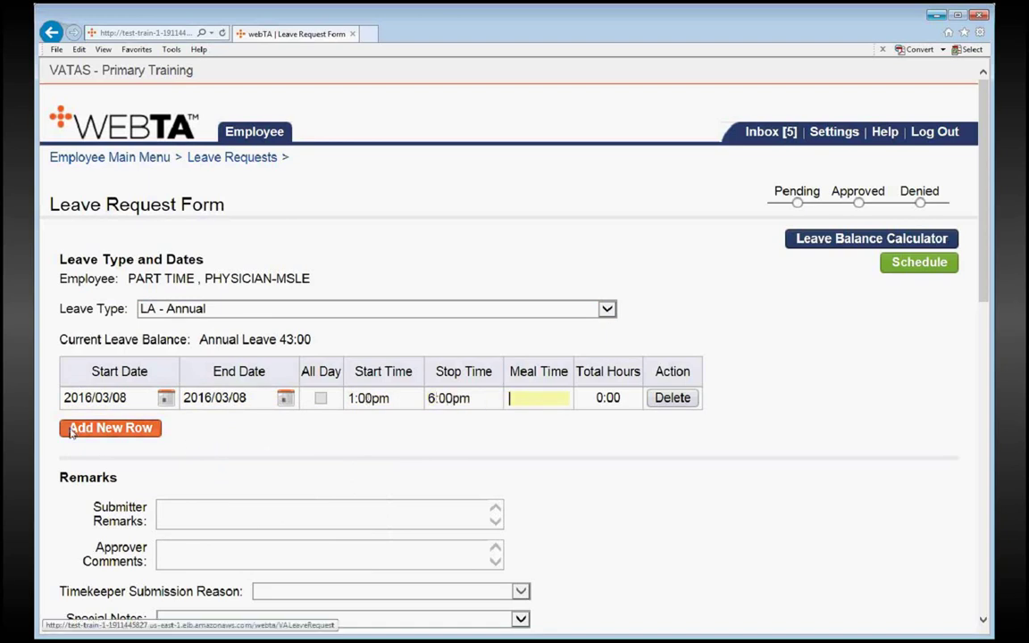
# Add a second leave row with March 14, 2016 as both the start date and the end date.
pyautogui.click(140, 434)
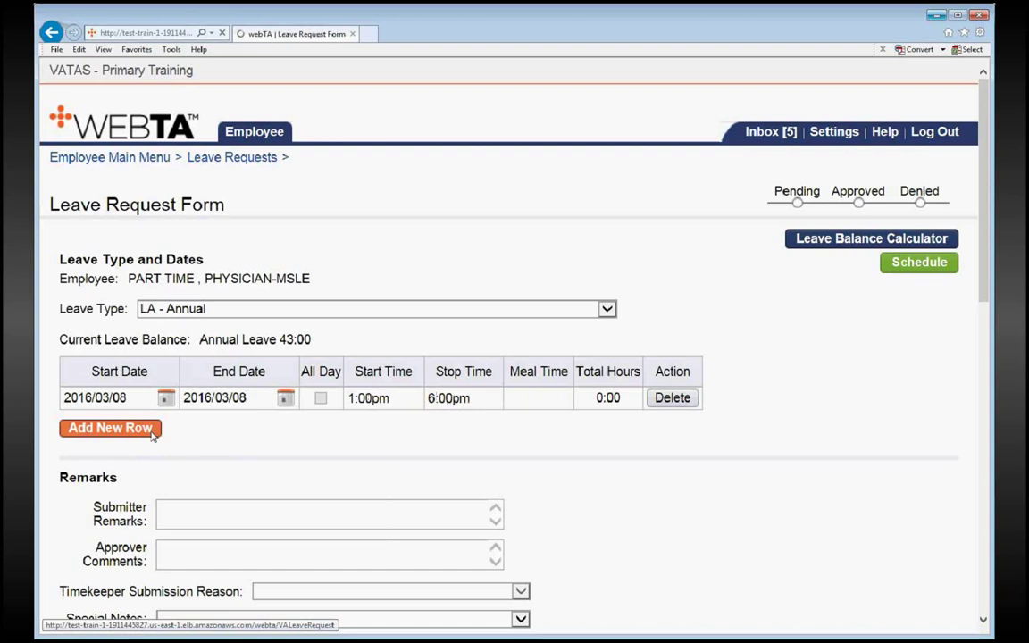
pyautogui.click(165, 421)
pyautogui.click(249, 444)
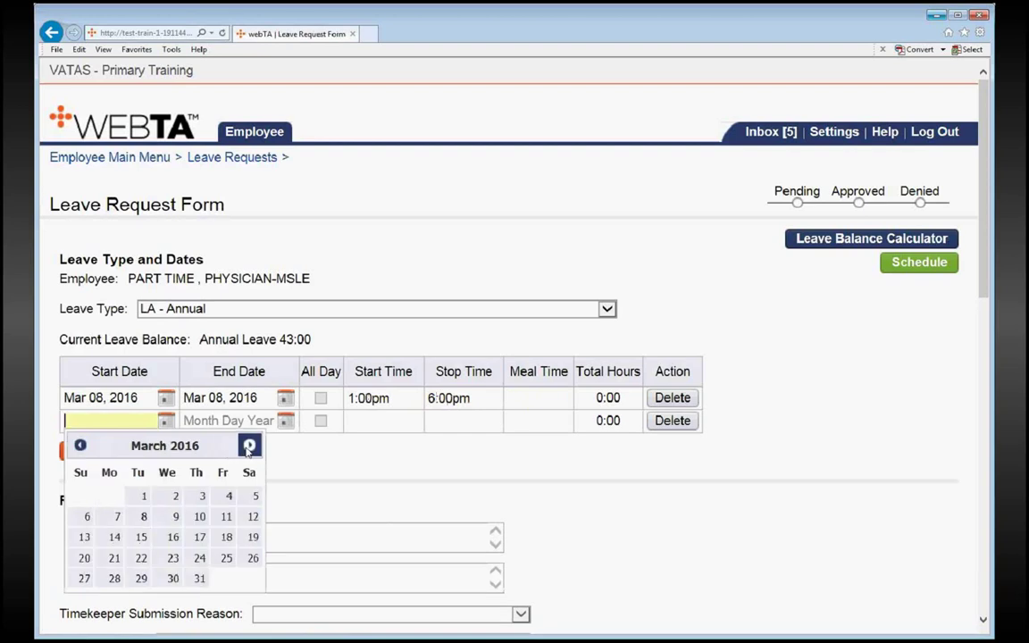
pyautogui.click(115, 537)
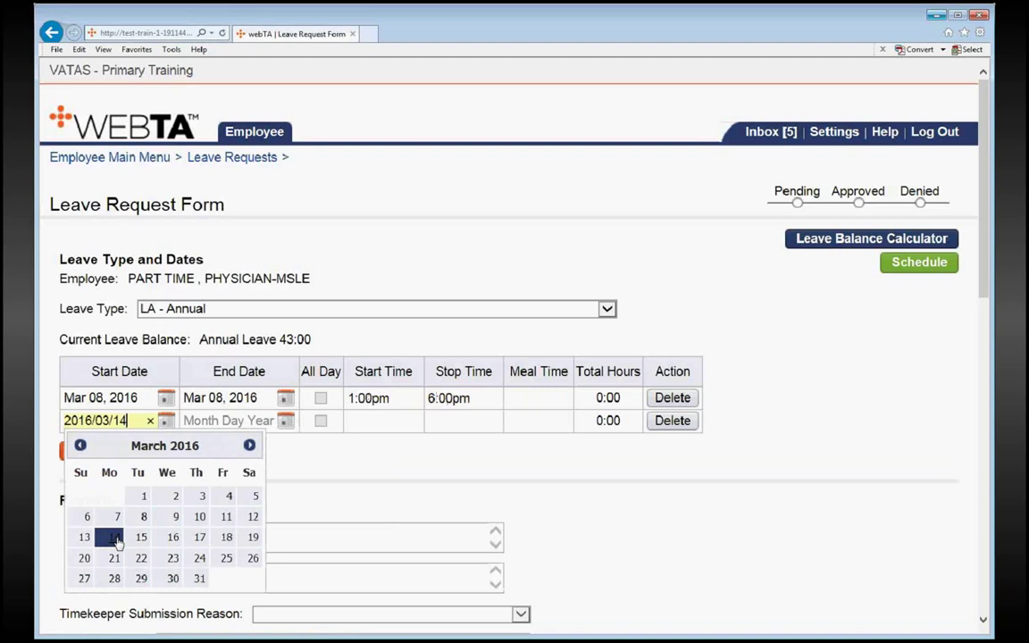
pyautogui.click(285, 421)
pyautogui.click(369, 445)
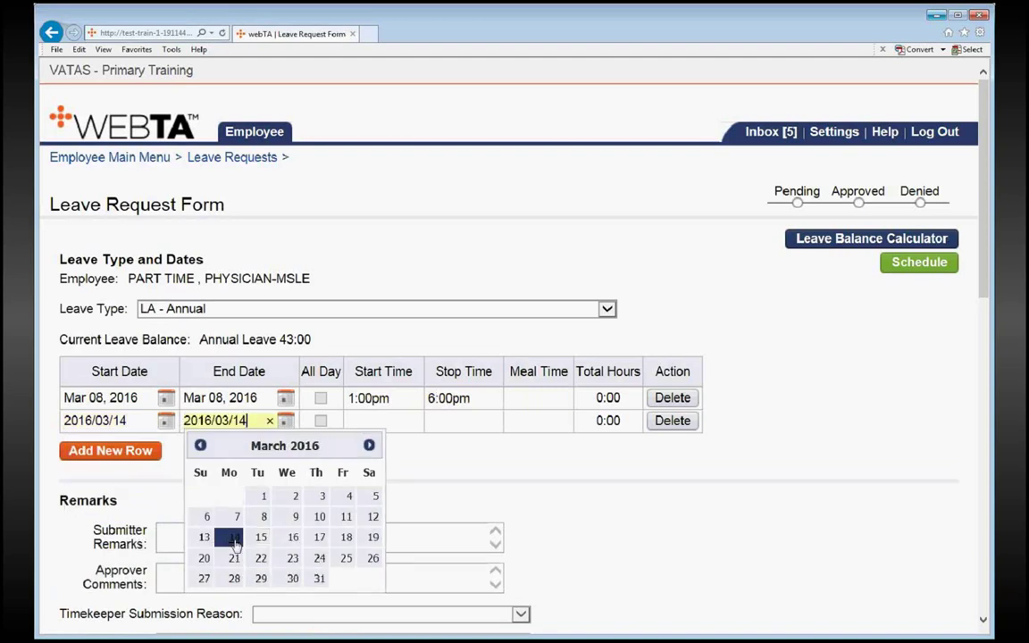
# Enter a start time of 1:00pm and a stop time of 6:00pm for the March 14 leave row.
pyautogui.click(366, 420)
pyautogui.write('1')
pyautogui.press('Tab')
pyautogui.write('6p')
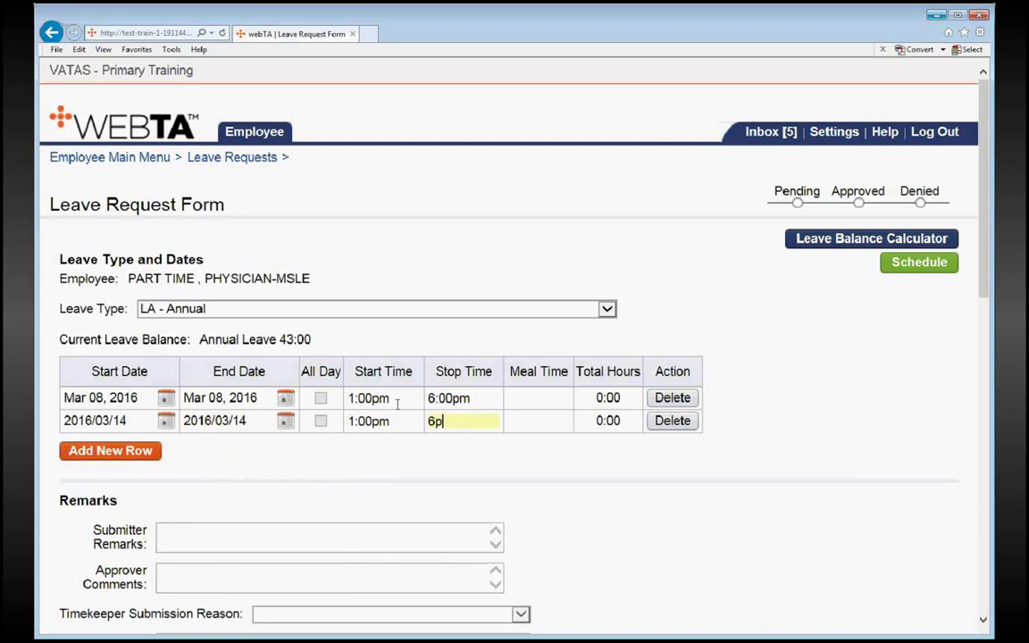
pyautogui.press('Tab')
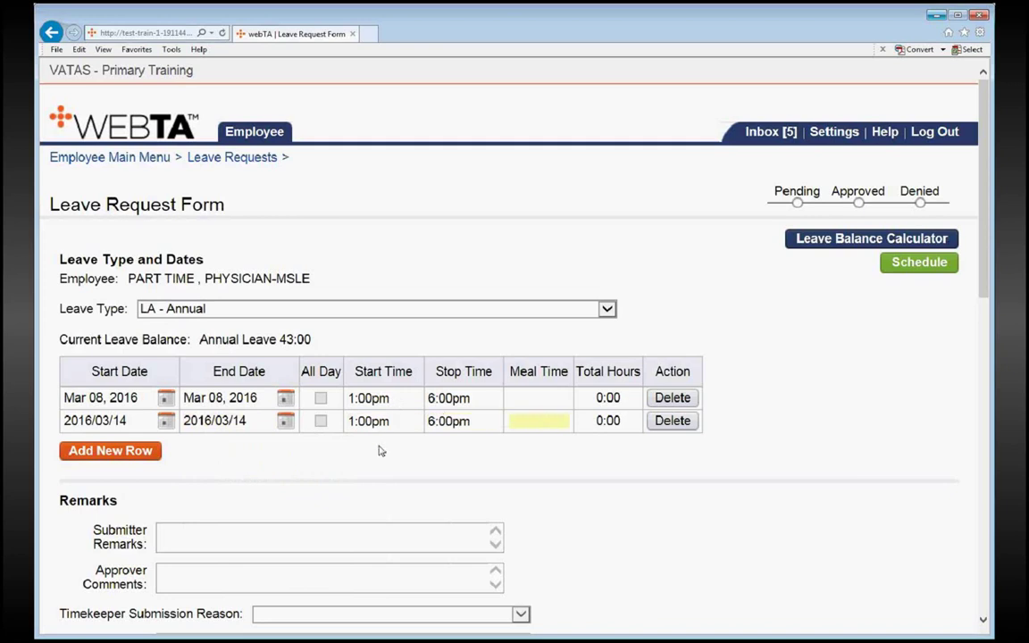
# Submit the two-day annual leave request without remarks and return to the leave requests list.
pyautogui.click(188, 537)
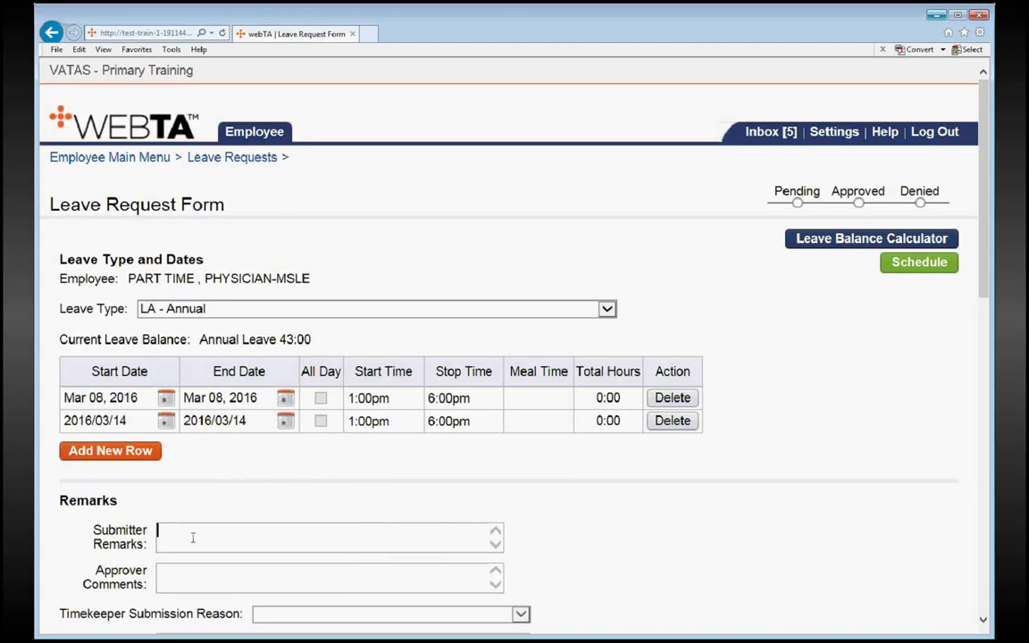
pyautogui.scroll(-1, 197, 540)
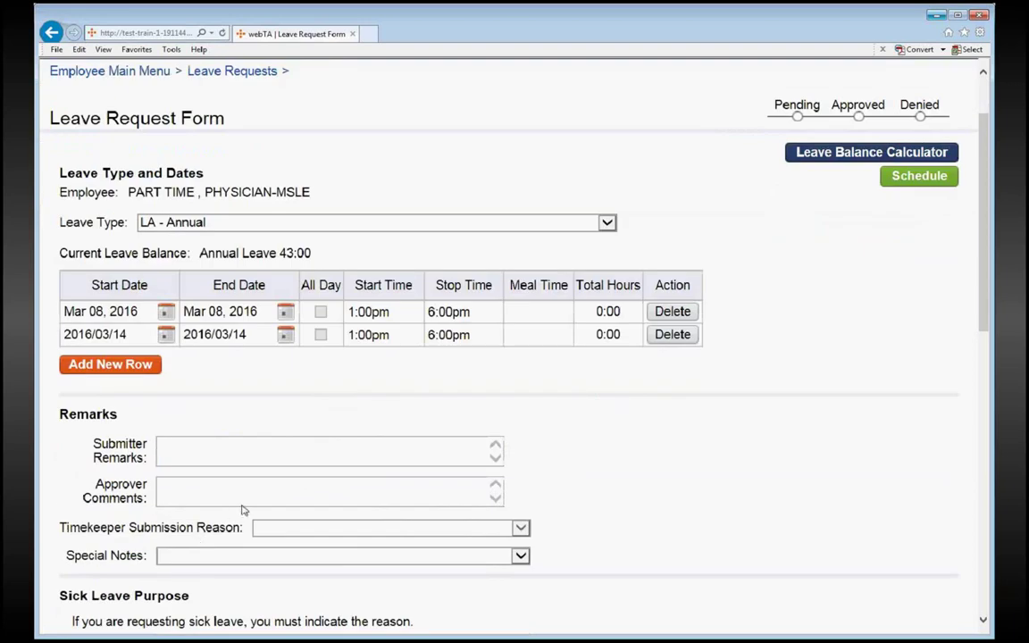
pyautogui.scroll(-1, 250, 509)
pyautogui.scroll(-3, 253, 508)
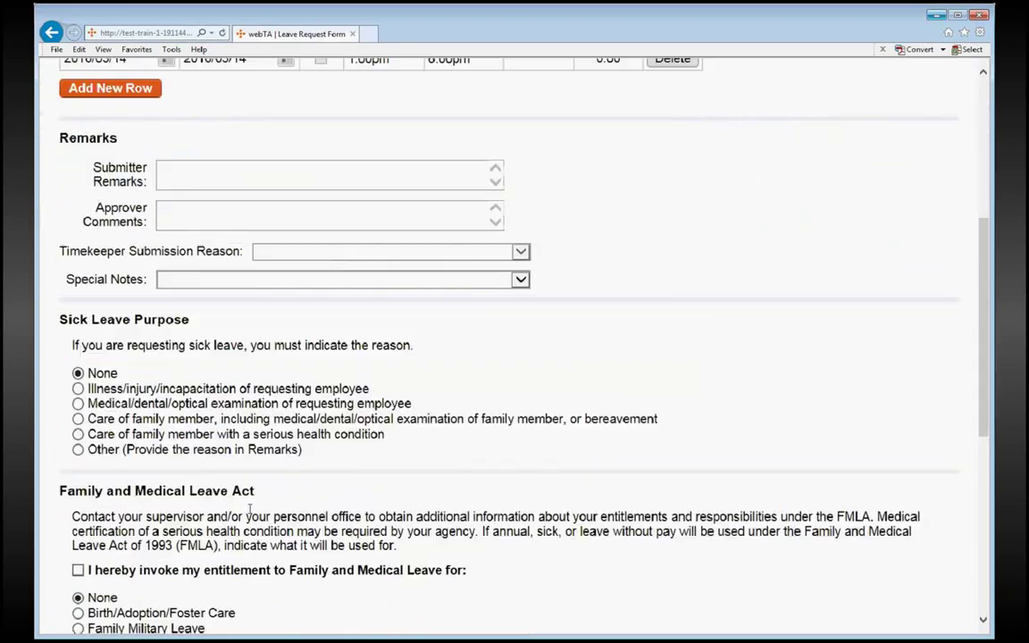
pyautogui.scroll(-5, 249, 508)
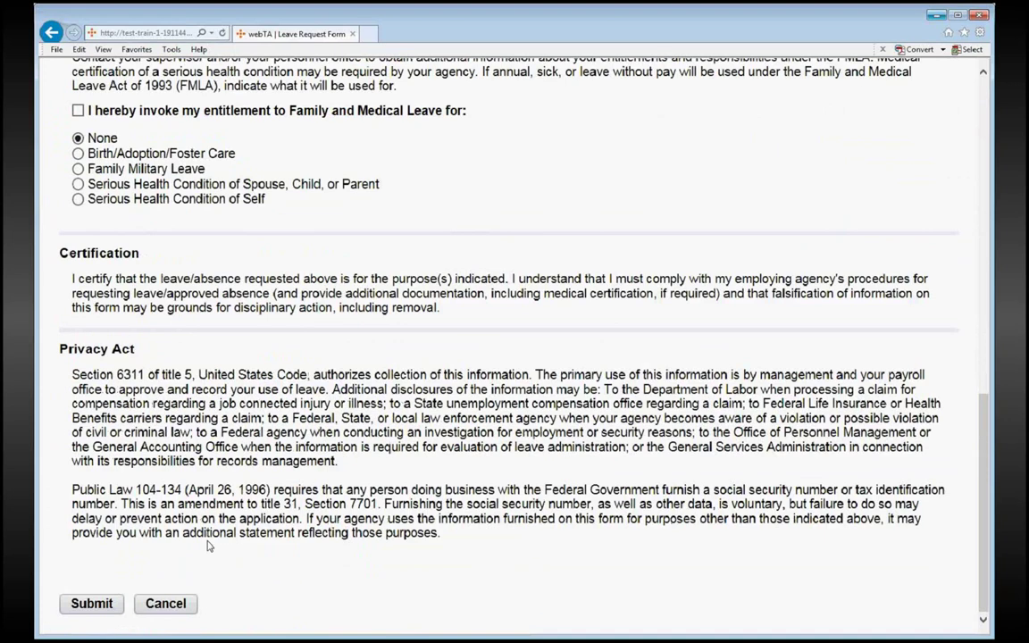
pyautogui.click(94, 606)
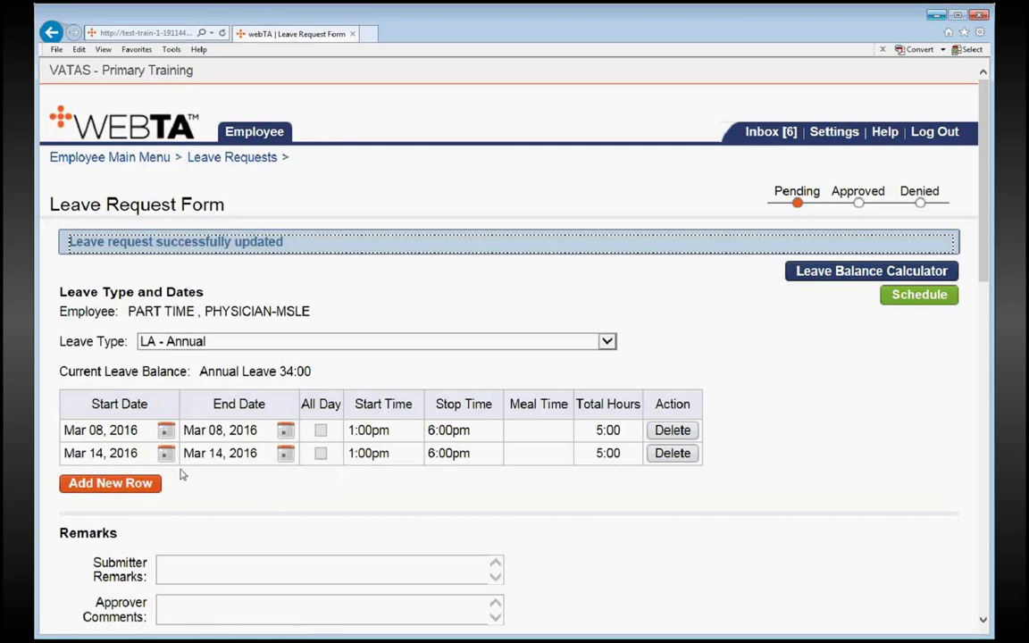
pyautogui.click(214, 162)
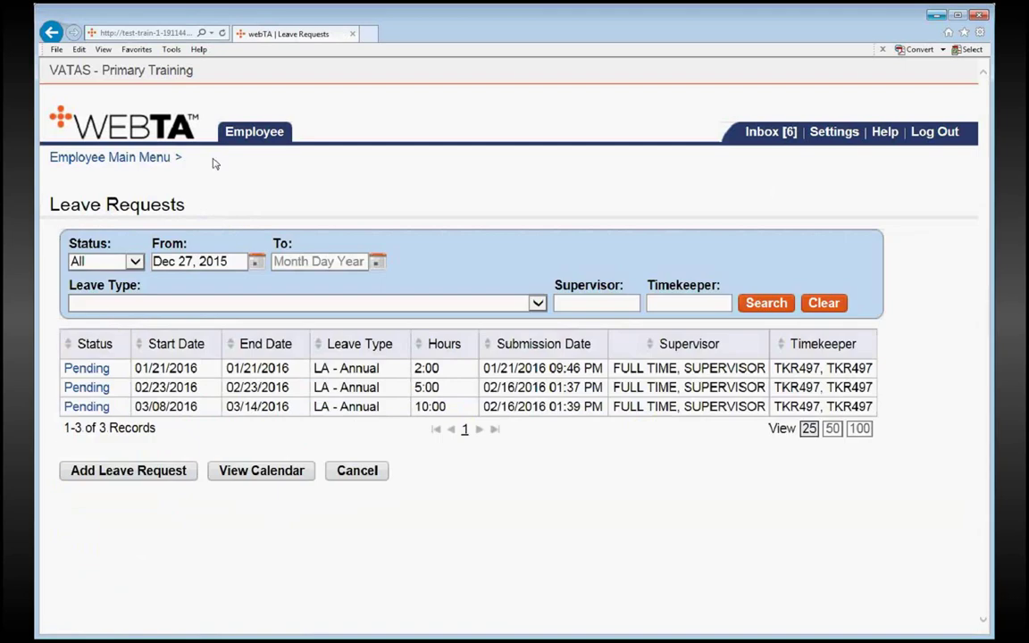